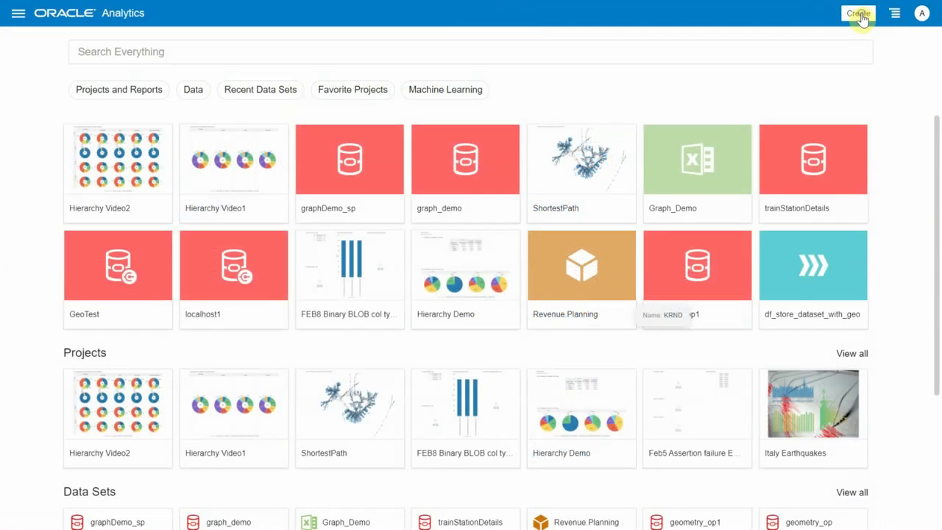
# Create a new data flow with the graph_demo dataset as its source.
pyautogui.click(858, 14)
pyautogui.click(861, 82)
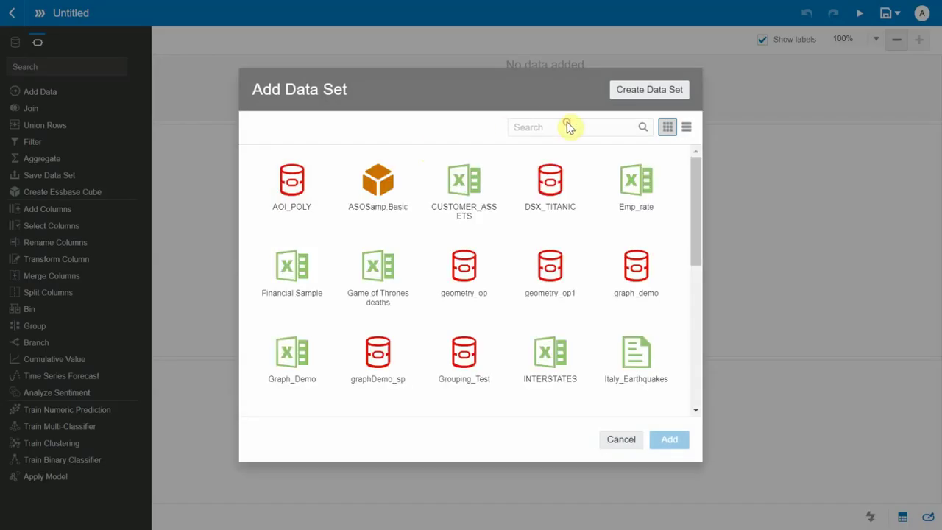
pyautogui.click(561, 127)
pyautogui.write('graph')
pyautogui.doubleClick(294, 183)
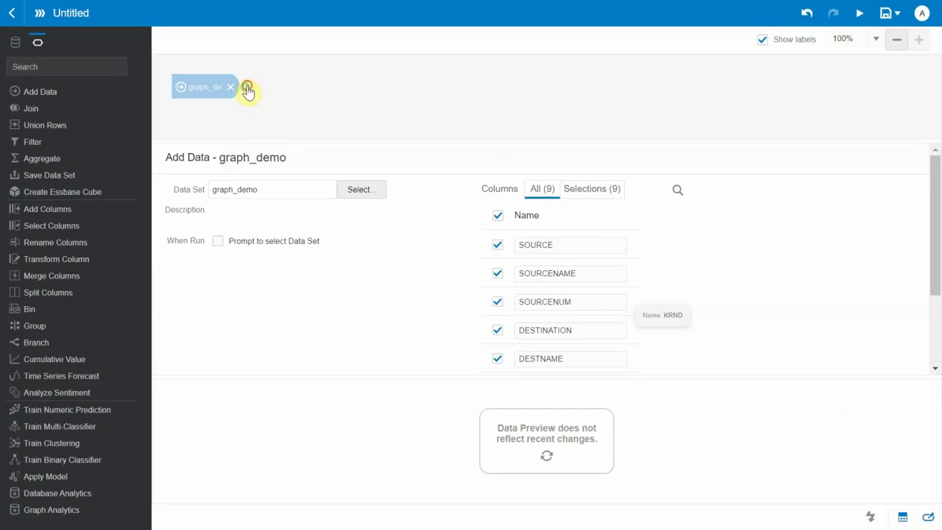
# Add a Graph Analytics step after graph_demo set to Node Ranking.
pyautogui.click(245, 90)
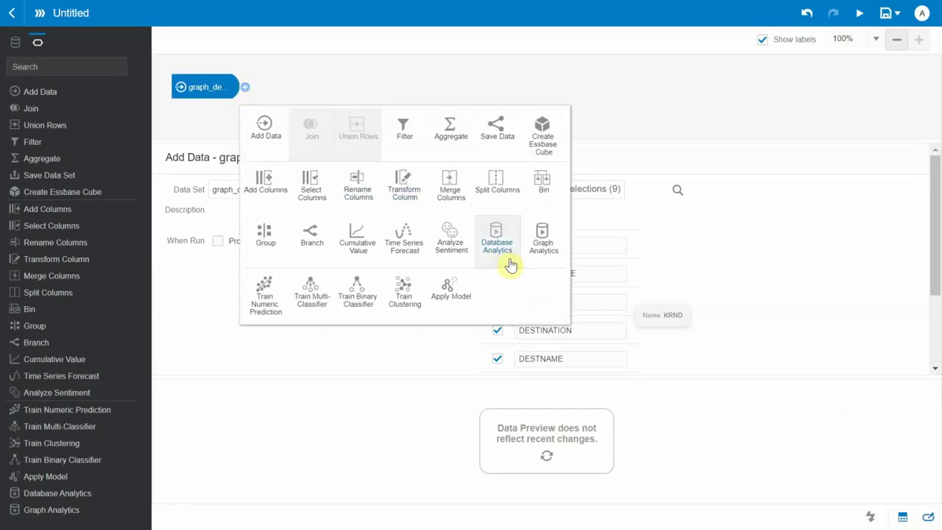
pyautogui.click(530, 259)
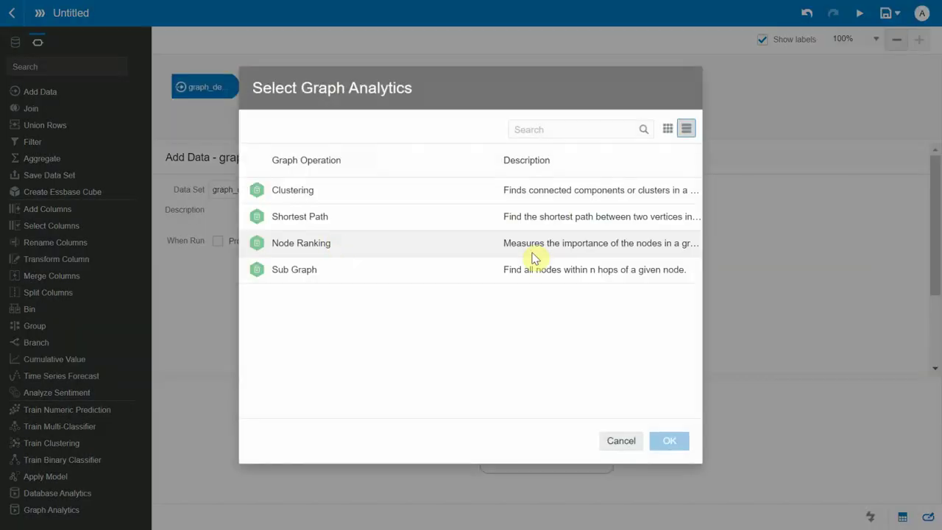
pyautogui.doubleClick(312, 243)
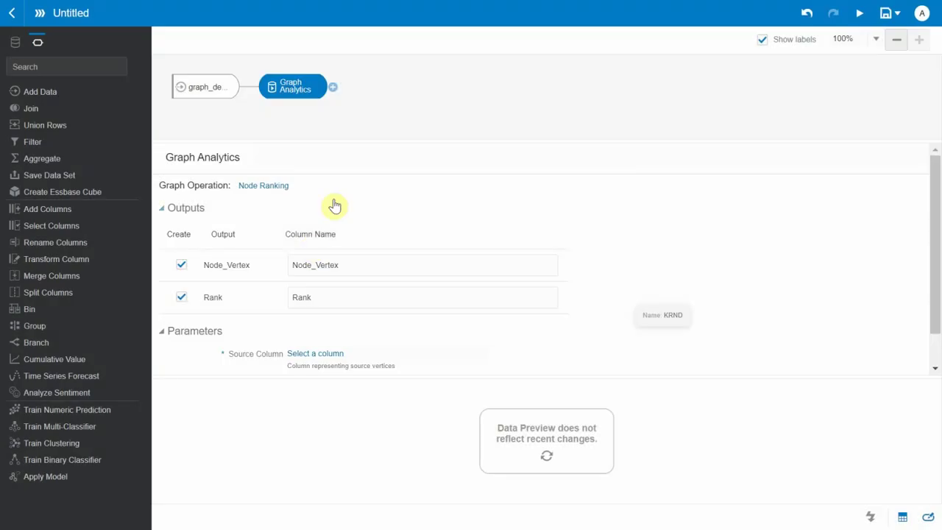
# Set Node Ranking's Source Column to SOURCE and Destination Column to DESTINATION, then review the Node_Vertex and Rank outputs.
pyautogui.click(162, 209)
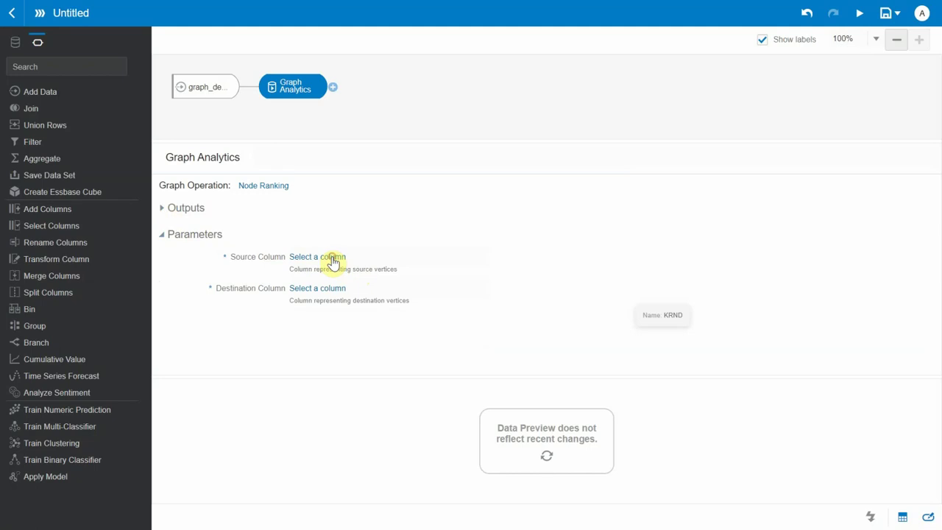
pyautogui.click(332, 261)
pyautogui.click(557, 298)
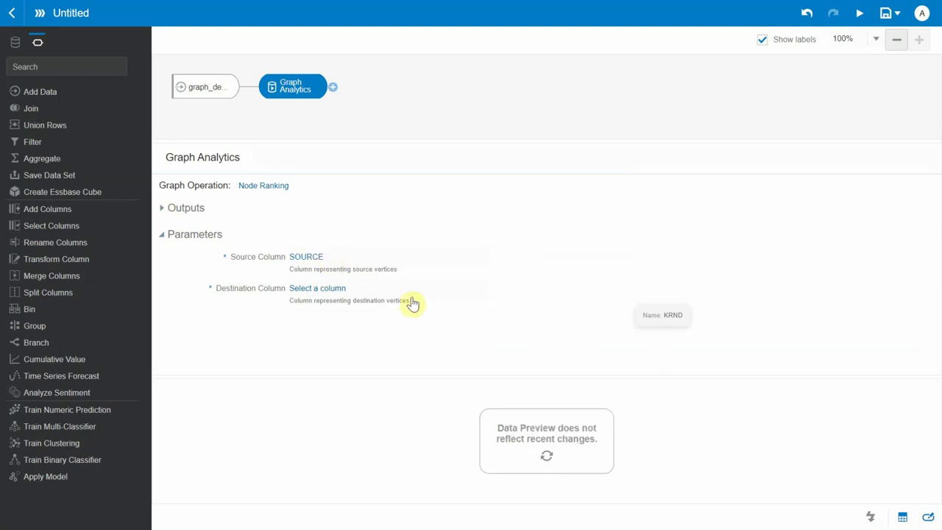
pyautogui.click(325, 290)
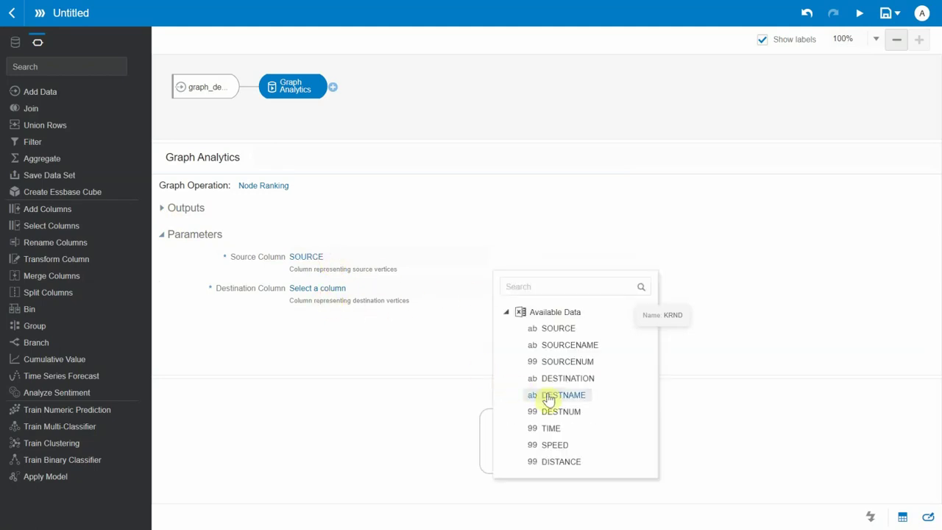
pyautogui.click(580, 378)
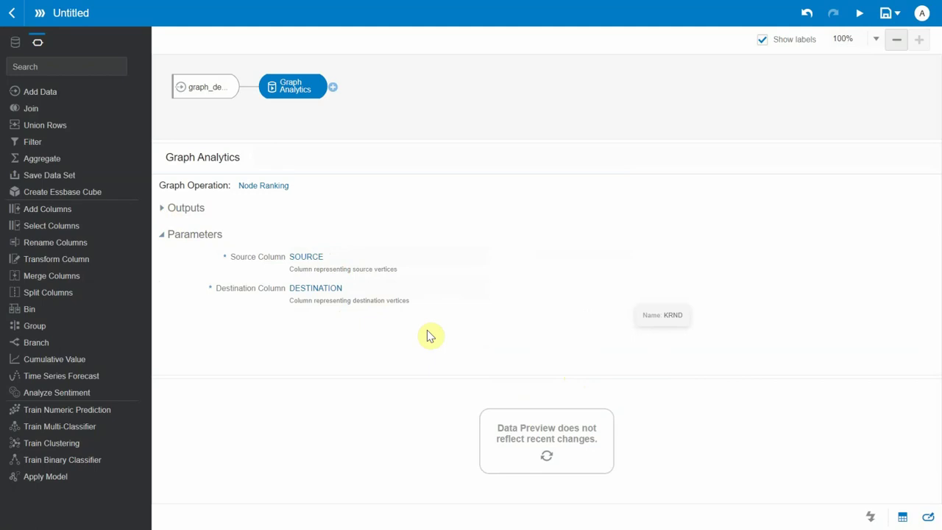
pyautogui.click(159, 209)
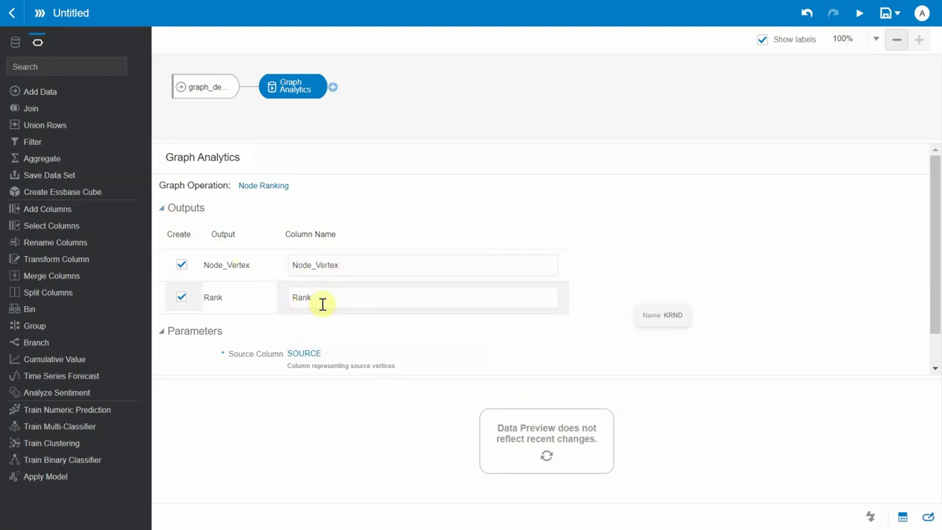
# Add a Save Data step that writes the results to dataset graphDemo_rank.
pyautogui.click(333, 88)
pyautogui.click(578, 126)
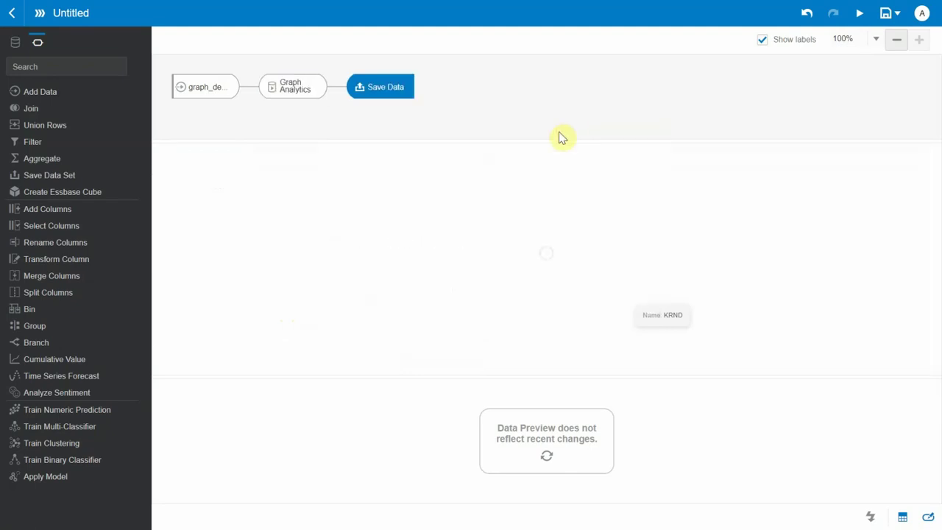
pyautogui.click(217, 203)
pyautogui.write('graphDemo_rank')
pyautogui.scroll(-3, 236, 280)
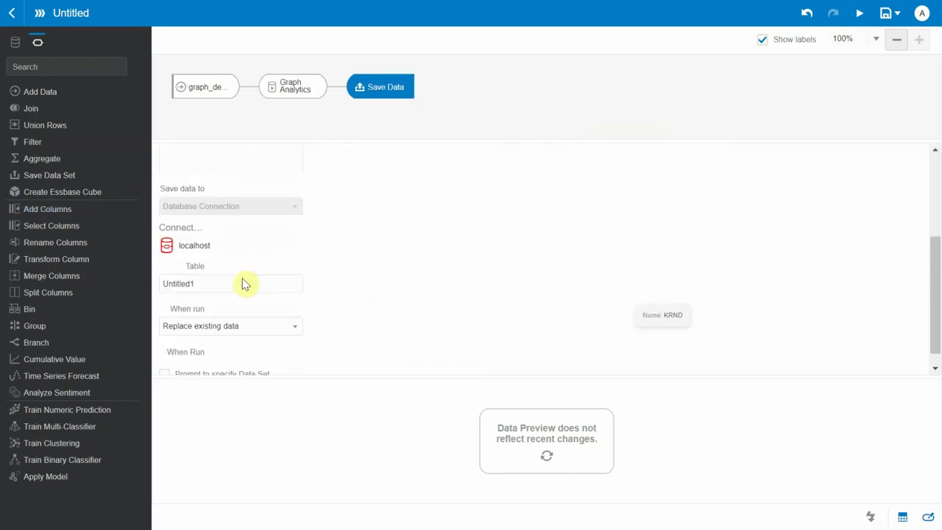
pyautogui.doubleClick(238, 280)
pyautogui.write('gra')
pyautogui.scroll(3, 310, 314)
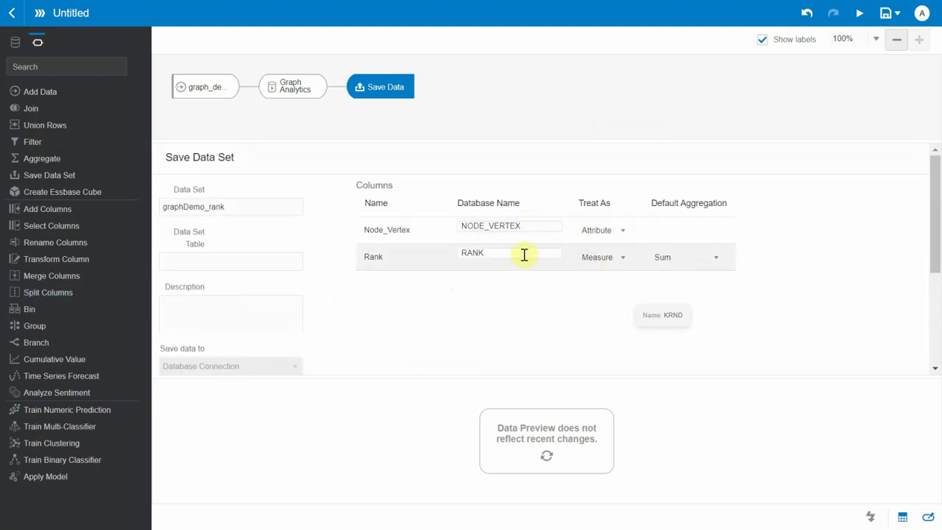
# Save the flow as df_graphDemo_rank and run it.
pyautogui.click(860, 14)
pyautogui.moveTo(466, 270); pyautogui.dragTo(417, 270)
pyautogui.write('df_graphDemo_rank')
pyautogui.click(563, 340)
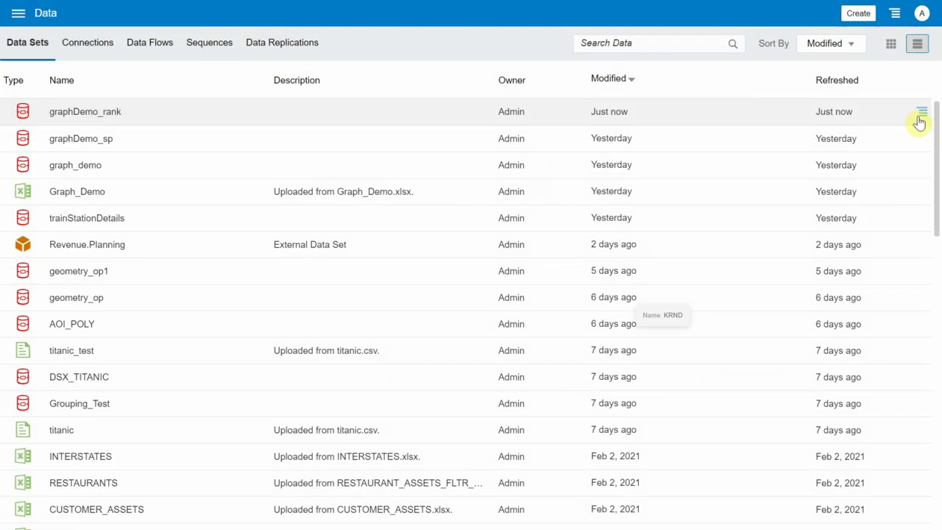
# Create a project from graphDemo_rank with a Rank and Node_Vertex table sorted by Rank descending.
pyautogui.rightClick(899, 124)
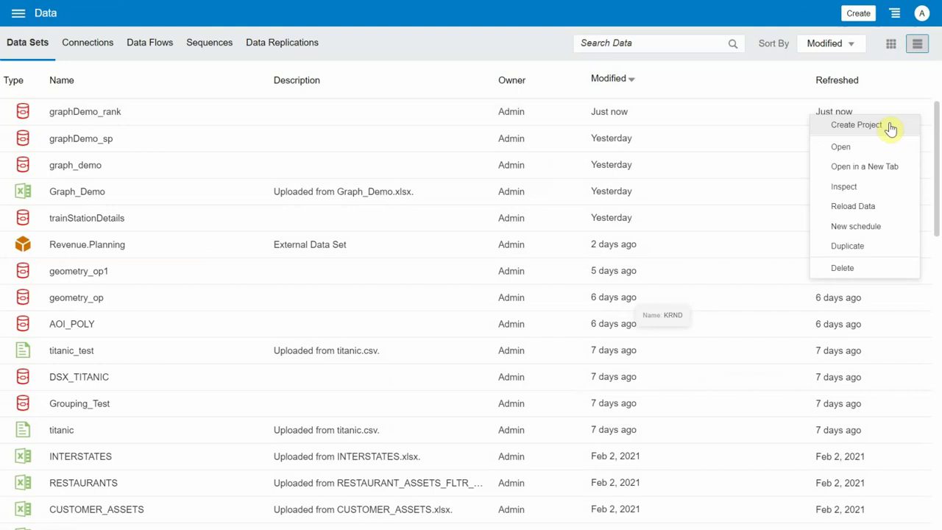
pyautogui.click(889, 125)
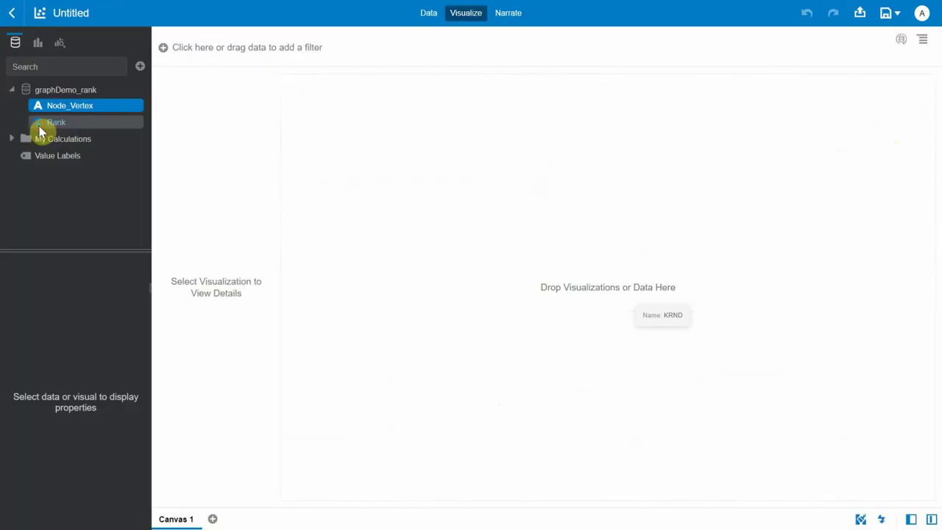
pyautogui.keyDown('ctrl'); pyautogui.click(38, 126); pyautogui.keyUp('ctrl')
pyautogui.rightClick(39, 128)
pyautogui.click(65, 155)
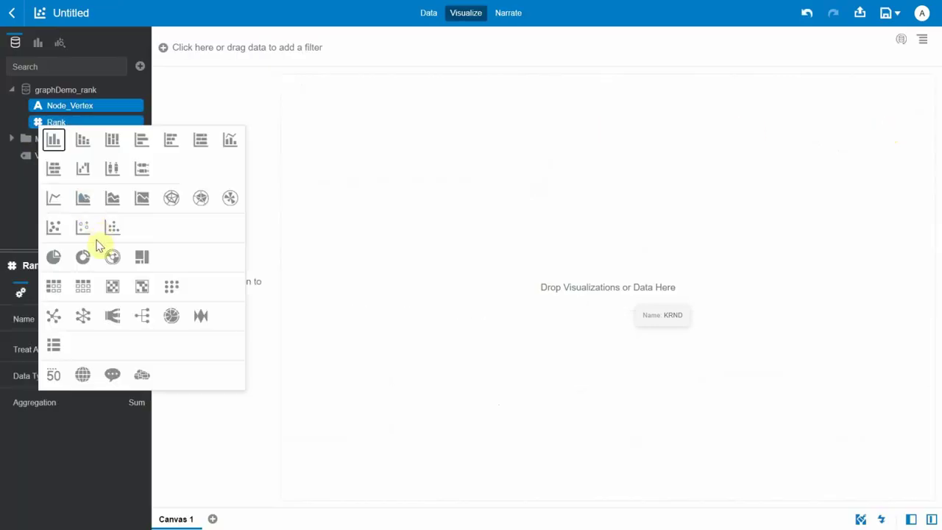
pyautogui.click(84, 287)
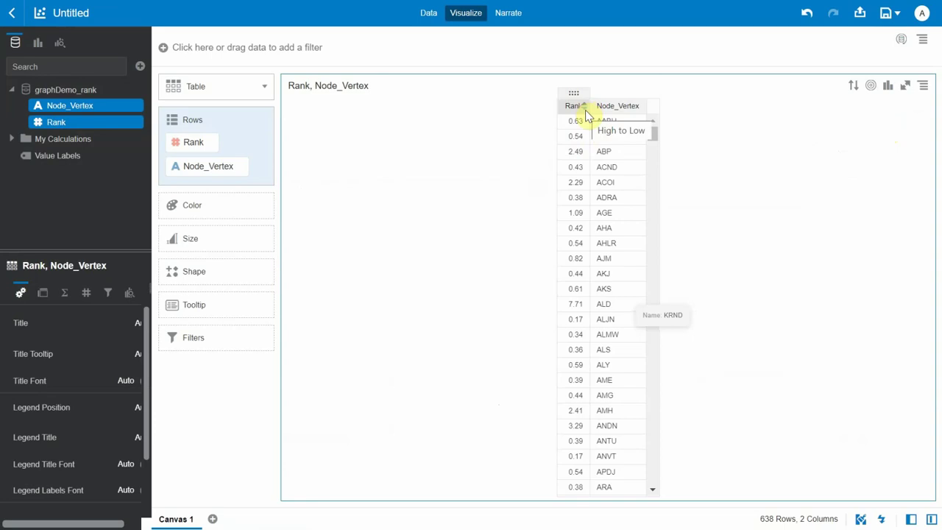
pyautogui.click(585, 107)
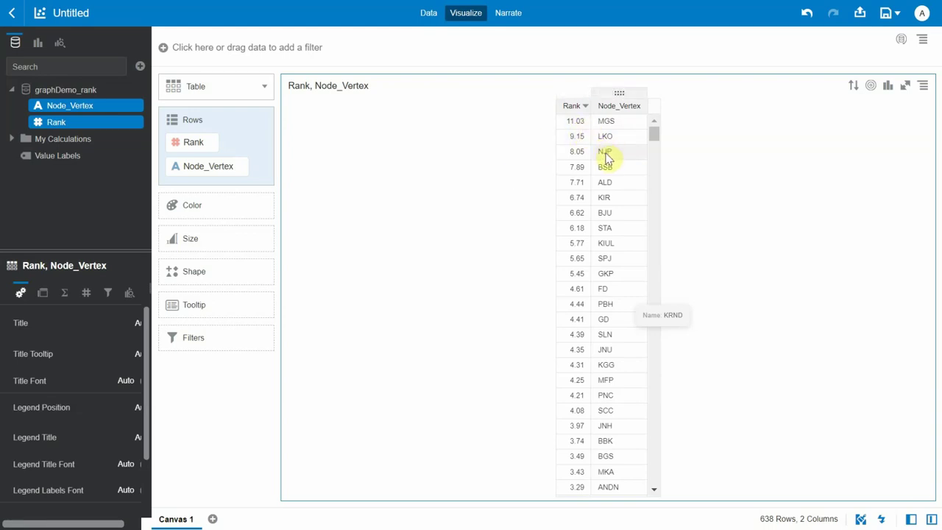
pyautogui.click(326, 162)
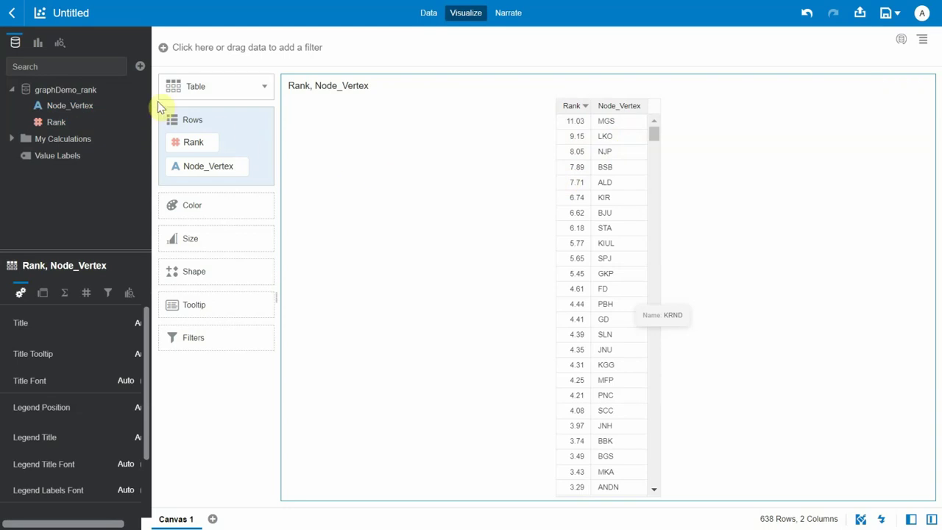
# Add the graph_demo dataset to the project.
pyautogui.click(141, 69)
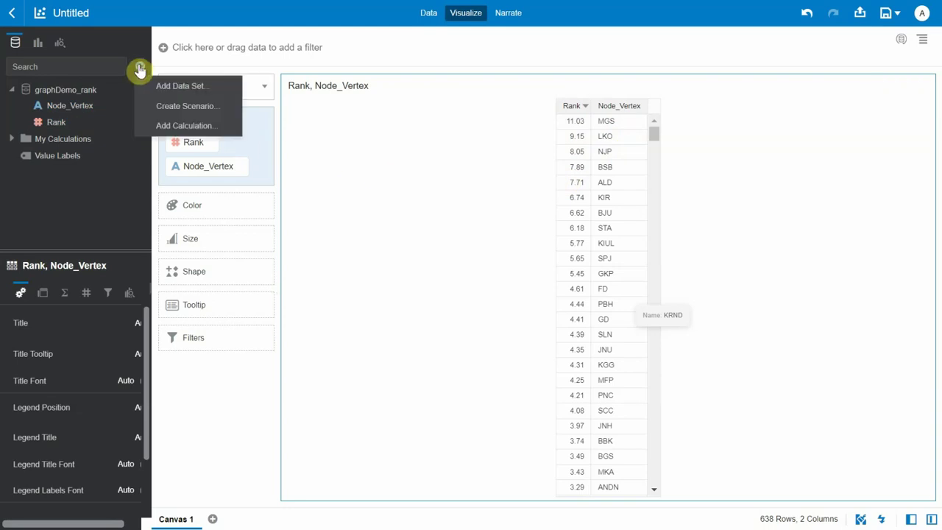
pyautogui.click(166, 89)
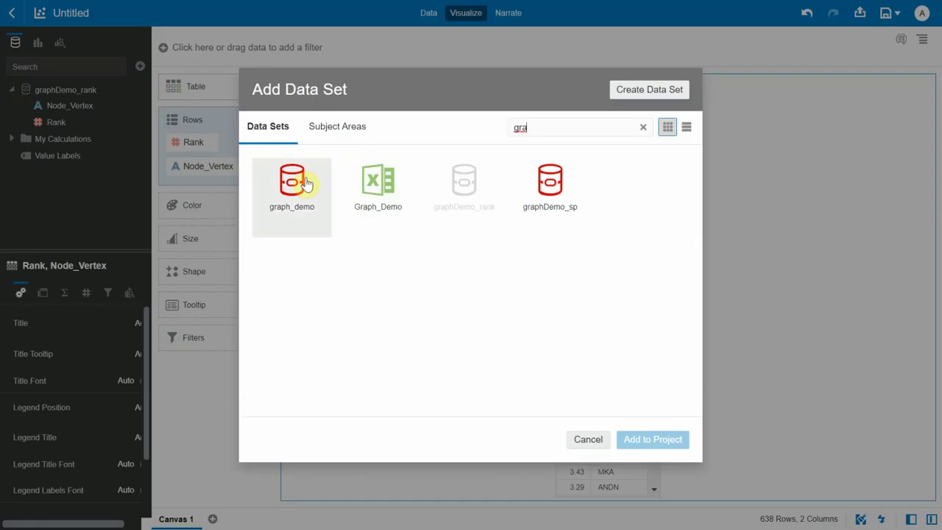
pyautogui.doubleClick(298, 184)
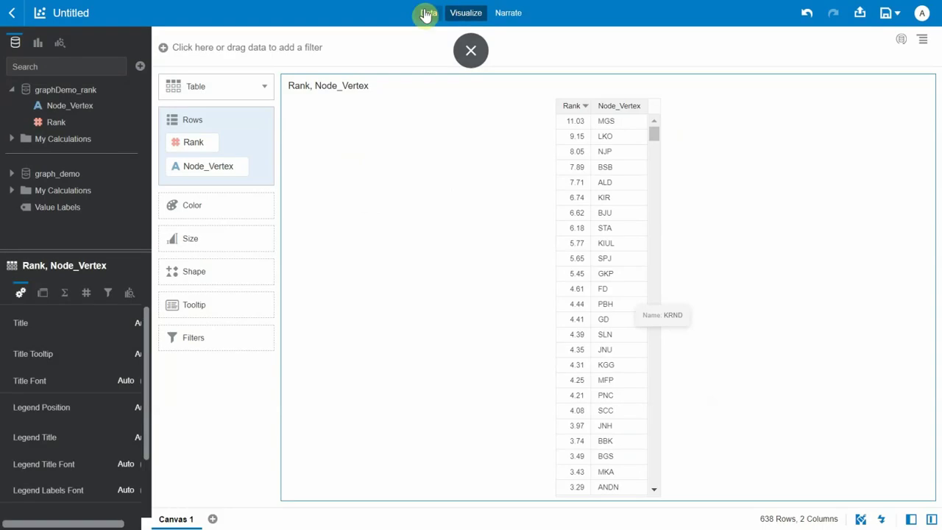
# In the Data Diagram, blend graph_demo's SOURCE with graphDemo_rank's Node_Vertex.
pyautogui.click(426, 15)
pyautogui.click(547, 281)
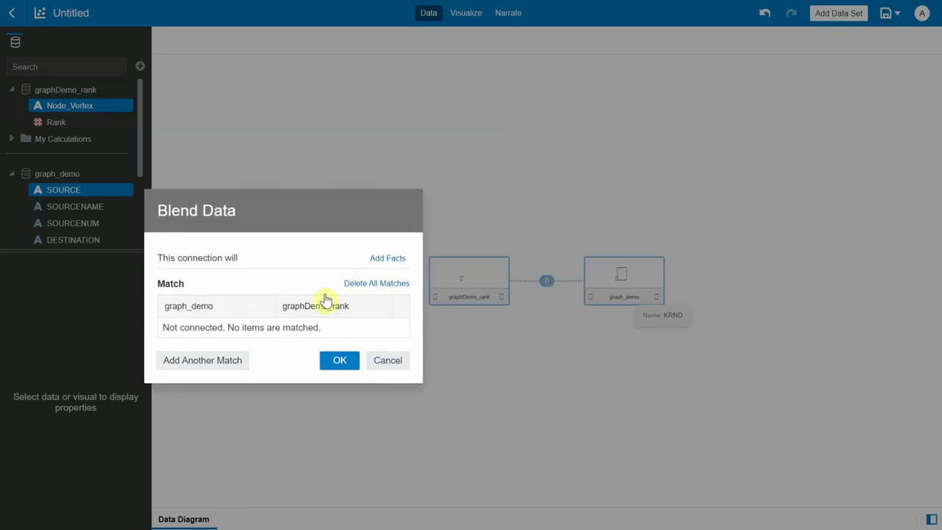
pyautogui.click(202, 360)
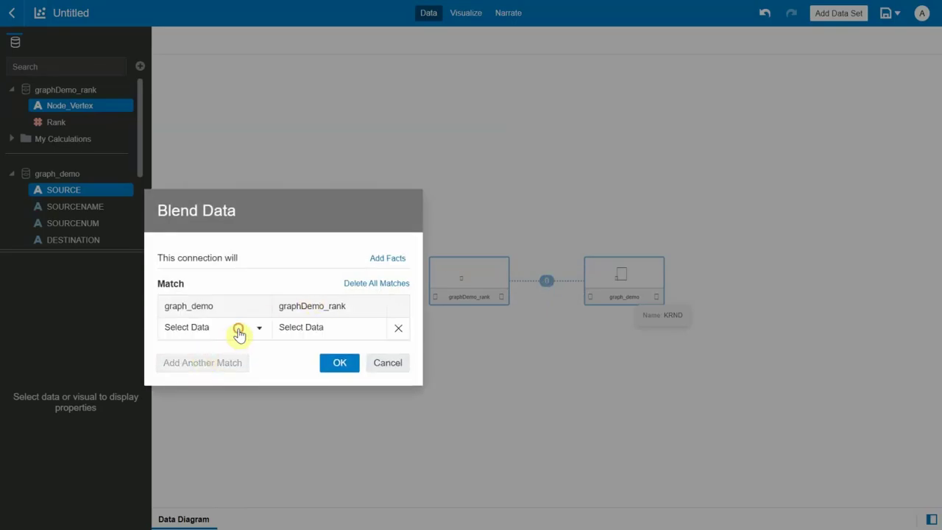
pyautogui.click(237, 328)
pyautogui.click(229, 169)
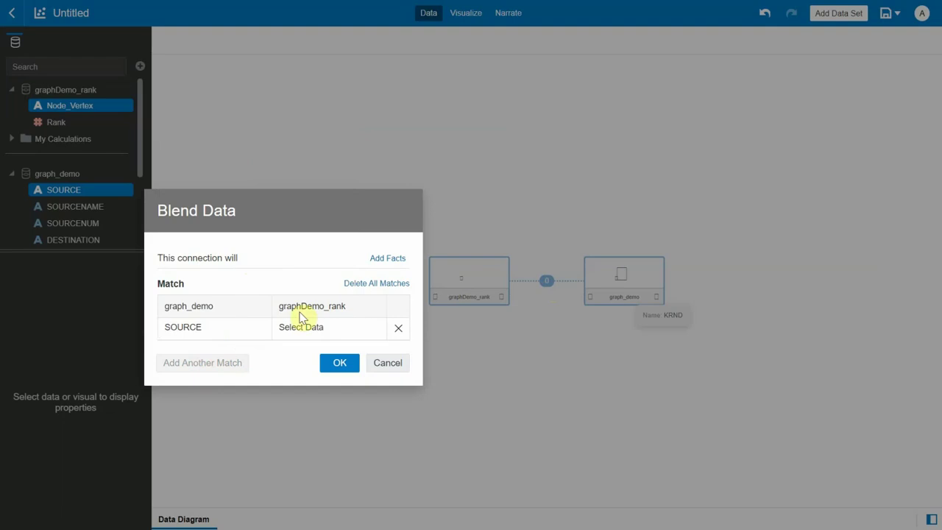
pyautogui.click(309, 332)
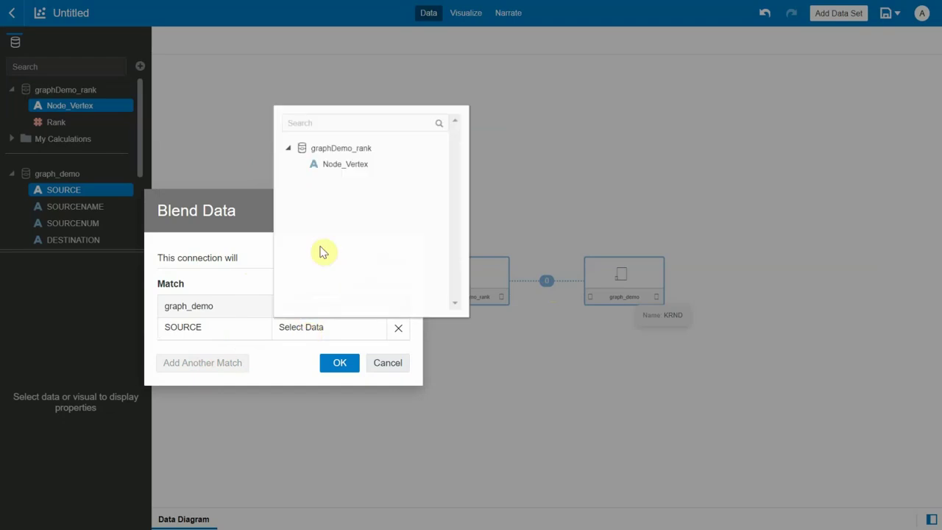
pyautogui.click(338, 161)
pyautogui.click(343, 368)
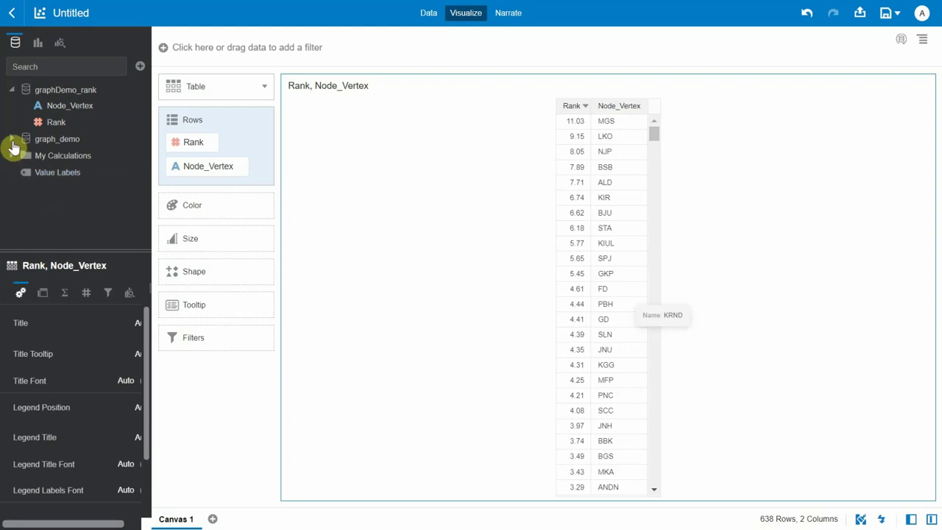
# Search the visualization types for 'network'.
pyautogui.click(38, 41)
pyautogui.click(44, 66)
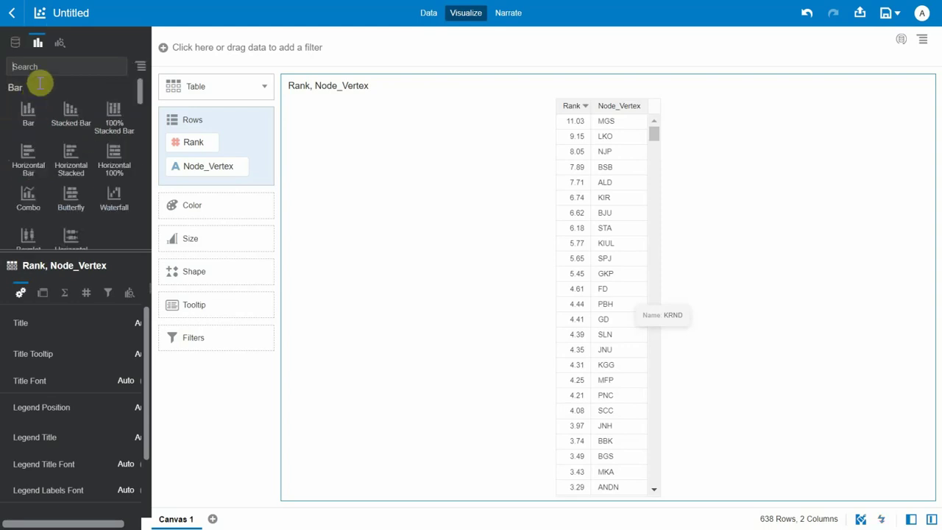
pyautogui.write('network')
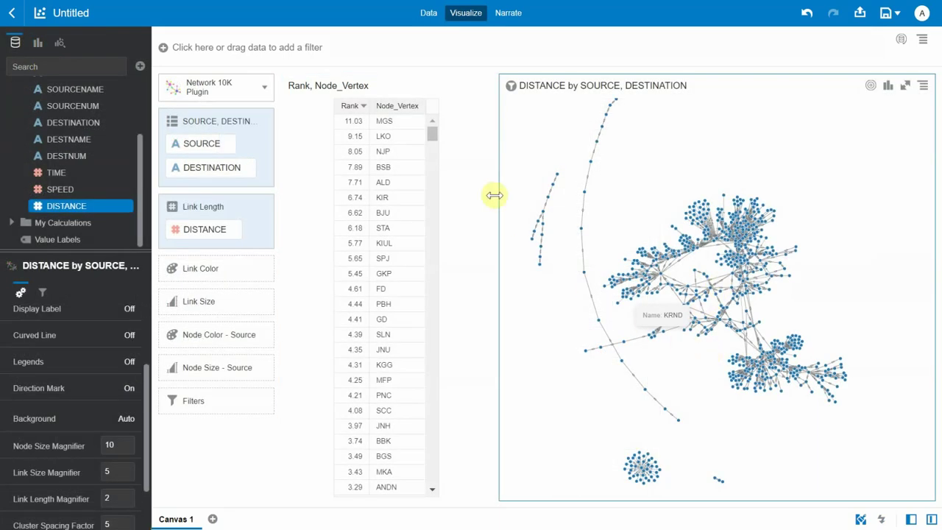
# Select MGS, LKO and NJP in the rank table to highlight their clusters in the network graph.
pyautogui.click(371, 127)
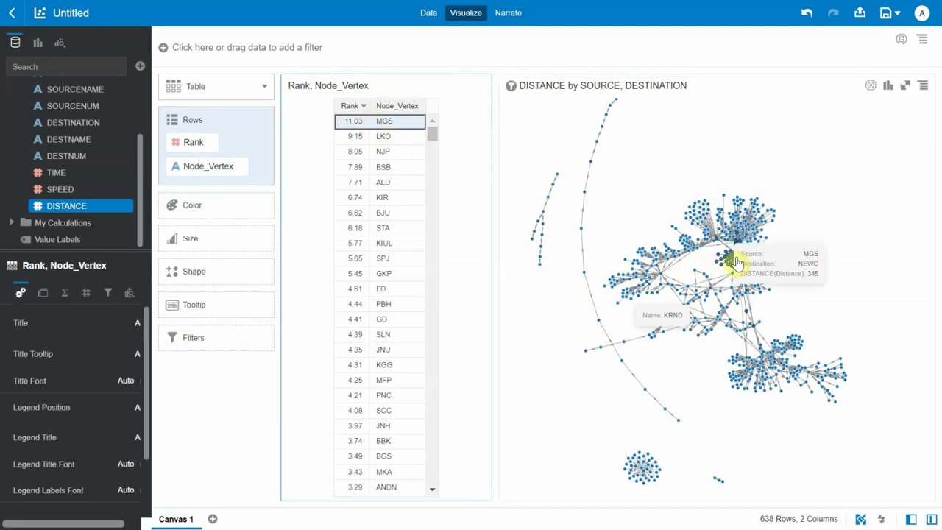
pyautogui.scroll(2, 706, 273)
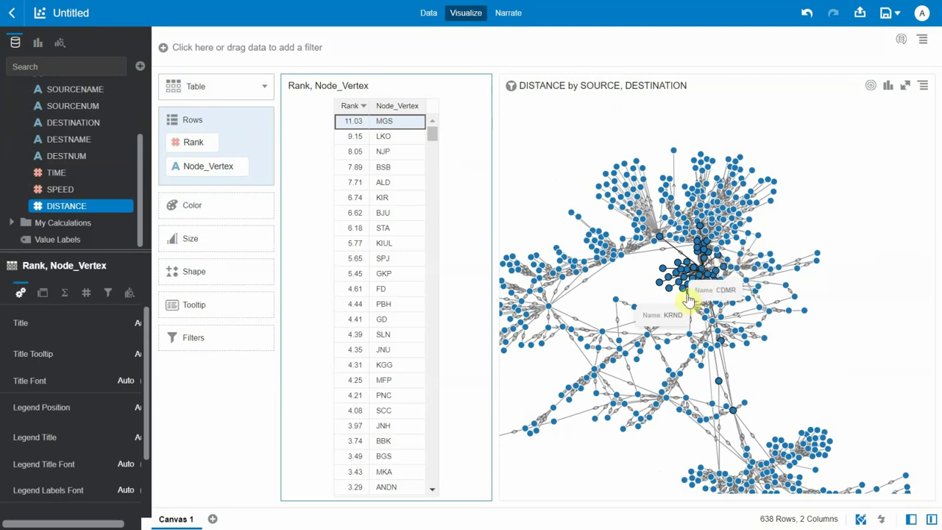
pyautogui.click(381, 141)
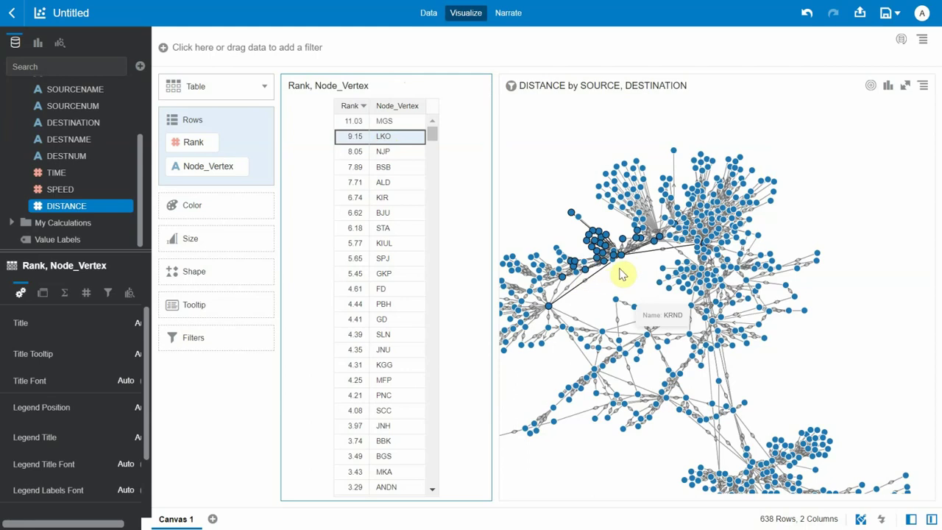
pyautogui.moveTo(621, 262)
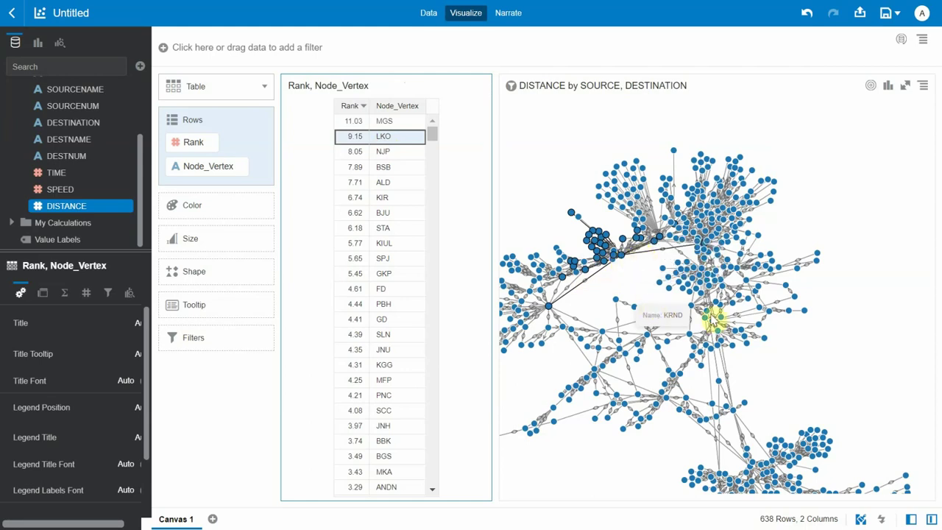
pyautogui.press('Down')
pyautogui.click(761, 280)
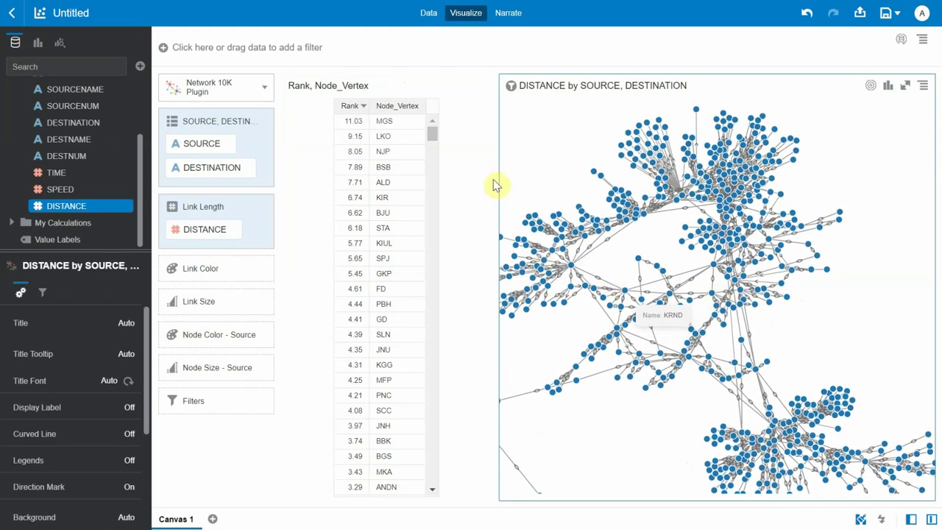
# Size the network graph's source nodes by Rank and highlight the top-ranked MGS node.
pyautogui.scroll(3, 77, 145)
pyautogui.moveTo(59, 122); pyautogui.dragTo(232, 370)
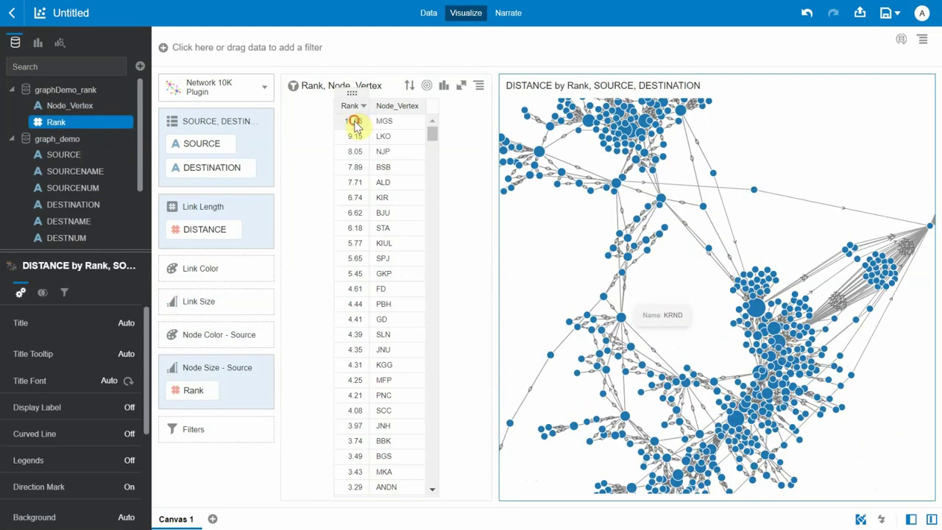
pyautogui.click(355, 123)
pyautogui.moveTo(769, 318)
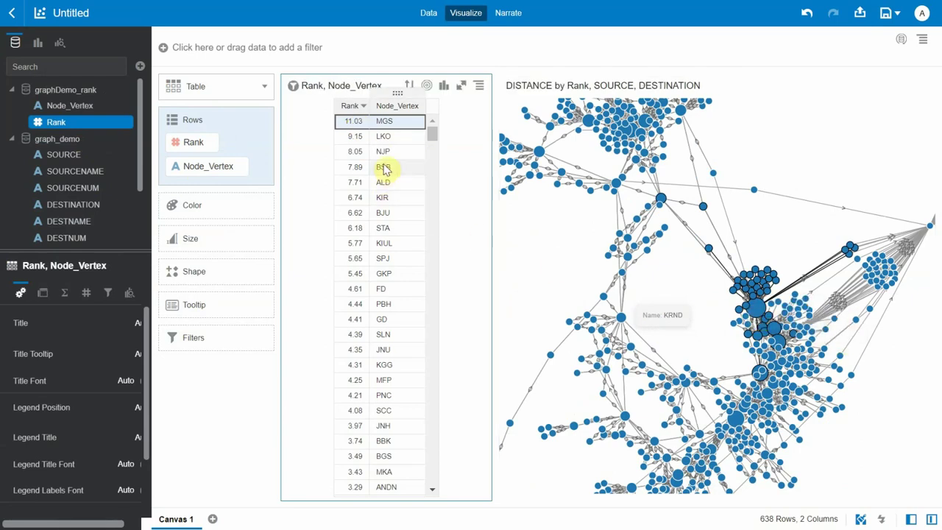
# Highlight the LKO and NJP nodes in the resized network graph.
pyautogui.click(380, 141)
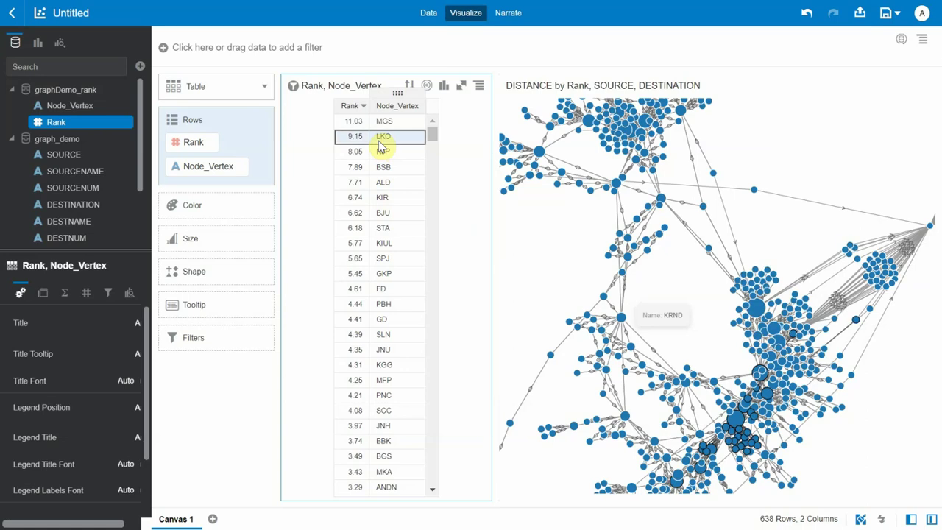
pyautogui.moveTo(736, 425)
pyautogui.press('Down')
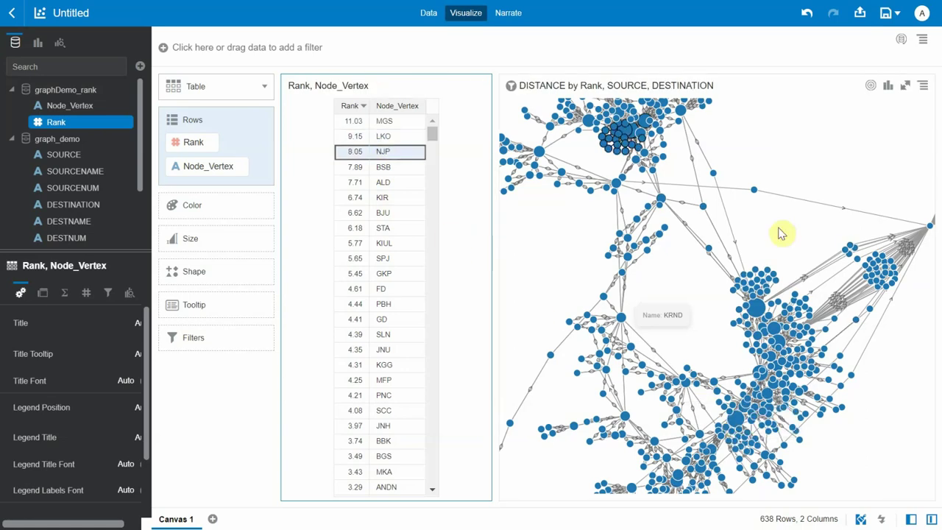